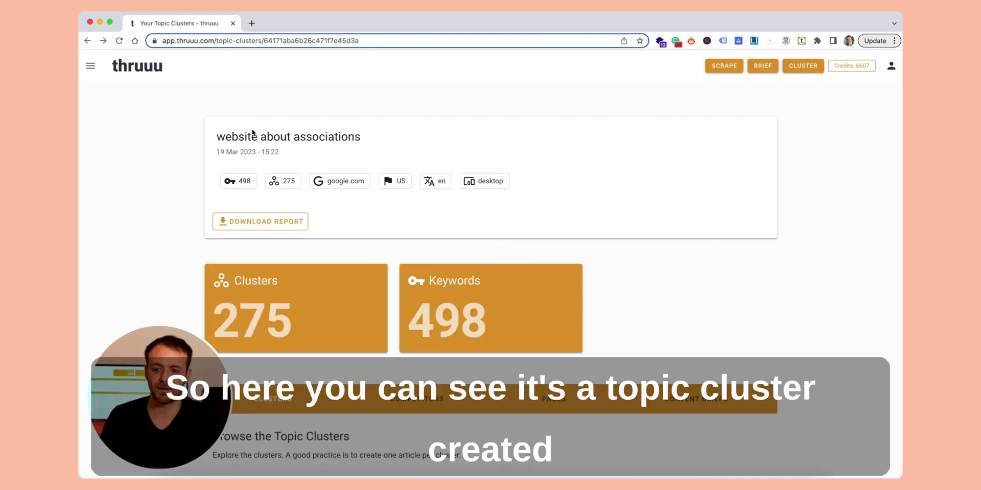
Swap the category filter from Association Marketing Strategies to Association Registration Requirements
{"action": "scroll", "coordinate": [497, 155], "scroll_direction": "down", "scroll_amount": 6}
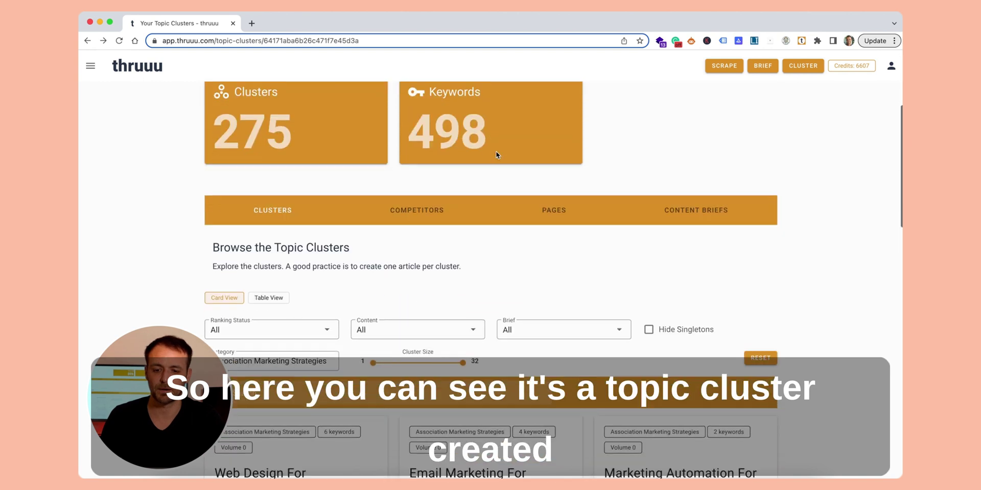
{"action": "scroll", "coordinate": [497, 155], "scroll_direction": "down", "scroll_amount": 2}
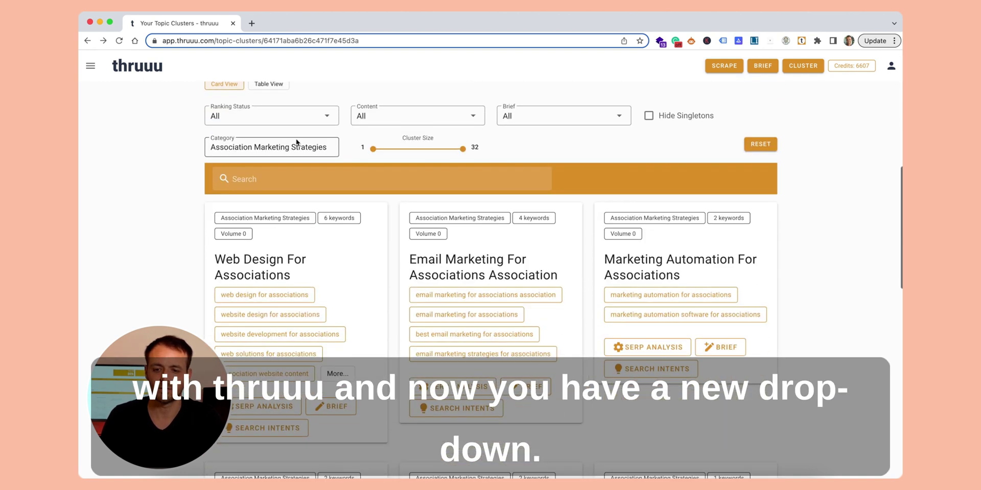
{"action": "left_click", "coordinate": [275, 152]}
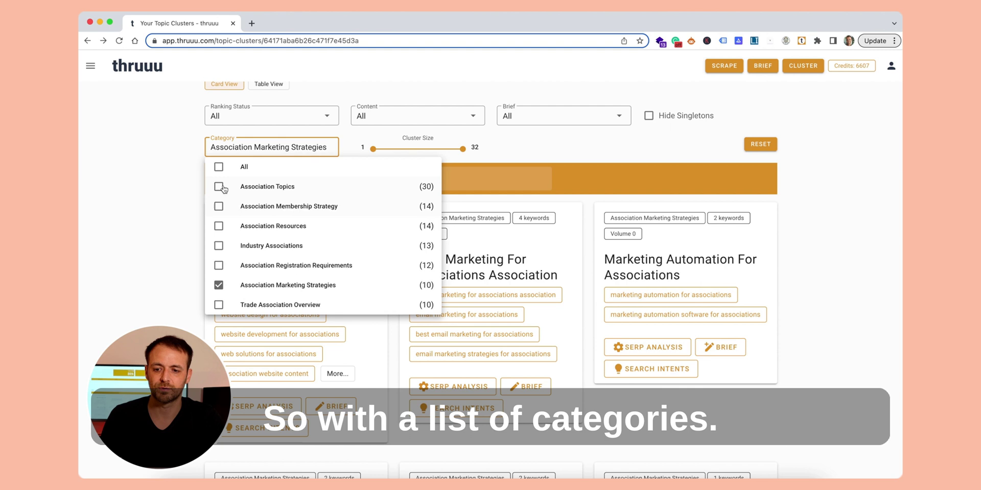
{"action": "left_click", "coordinate": [219, 265]}
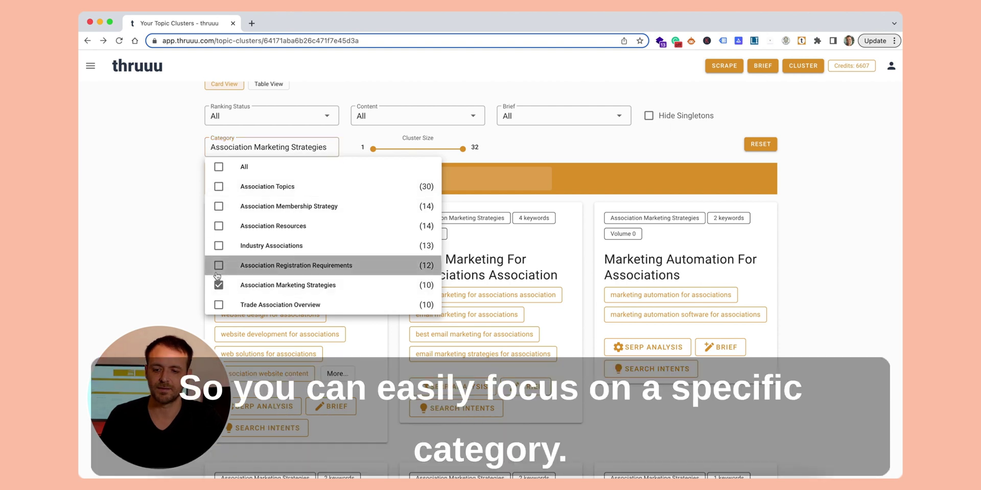
{"action": "left_click", "coordinate": [219, 285]}
{"action": "left_click", "coordinate": [171, 246]}
{"action": "scroll", "coordinate": [528, 276], "scroll_direction": "down", "scroll_amount": 1}
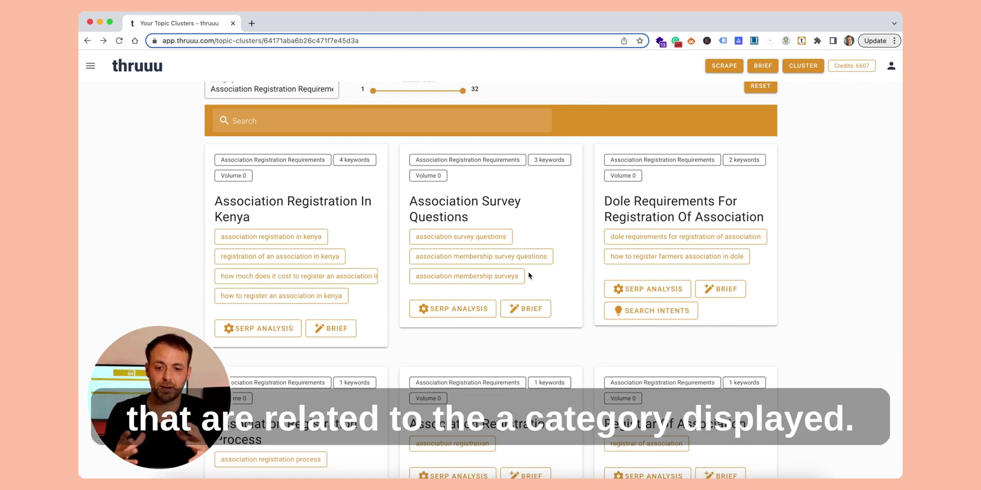
Restore the category filter to Association Marketing Strategies, dropping Association Registration Requirements
{"action": "left_click", "coordinate": [252, 99]}
{"action": "left_click", "coordinate": [219, 227]}
{"action": "left_click", "coordinate": [218, 208]}
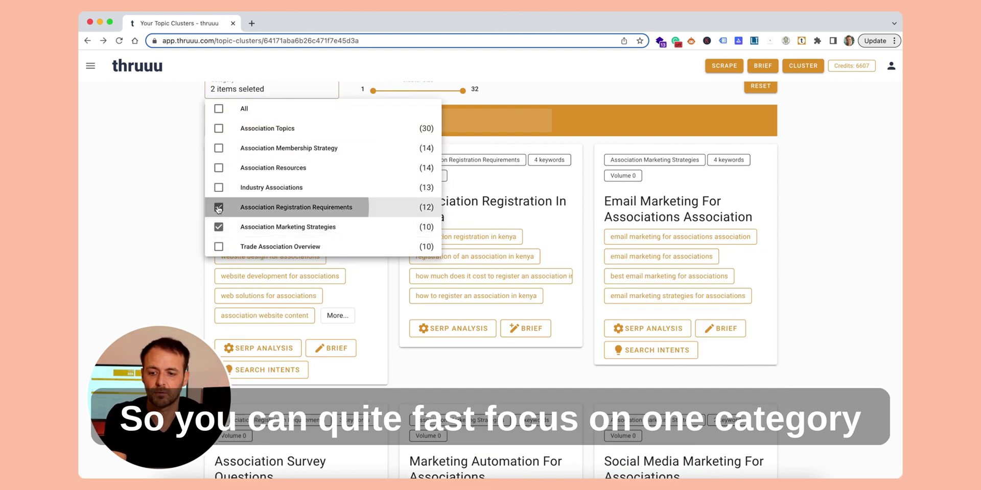
{"action": "left_click", "coordinate": [162, 177]}
{"action": "scroll", "coordinate": [162, 179], "scroll_direction": "down", "scroll_amount": 2}
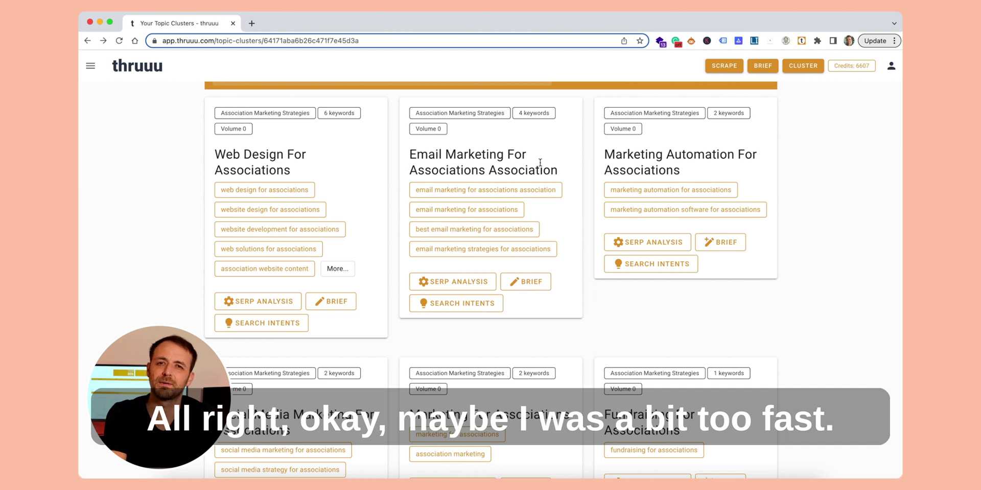
{"action": "scroll", "coordinate": [596, 224], "scroll_direction": "up", "scroll_amount": 10}
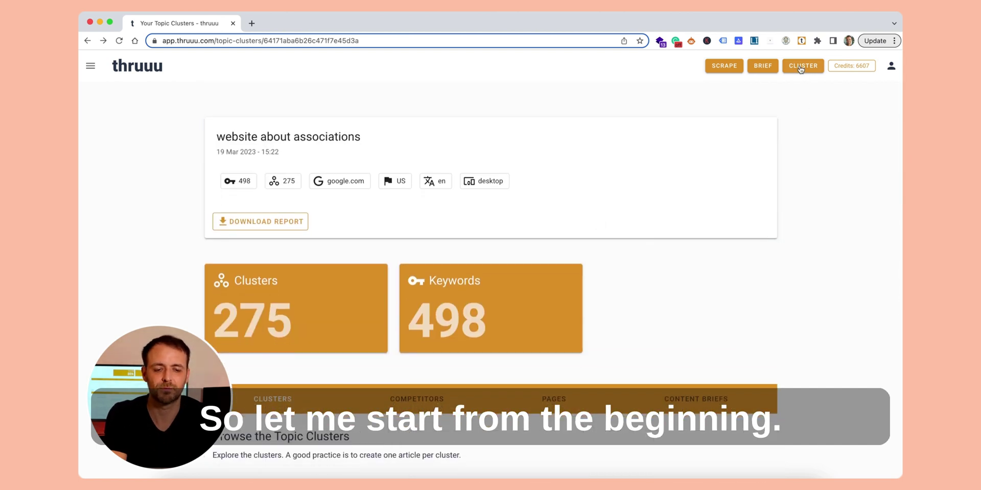
Start a new topic cluster and select the file assosication-top500.xlsx
{"action": "left_click", "coordinate": [800, 70]}
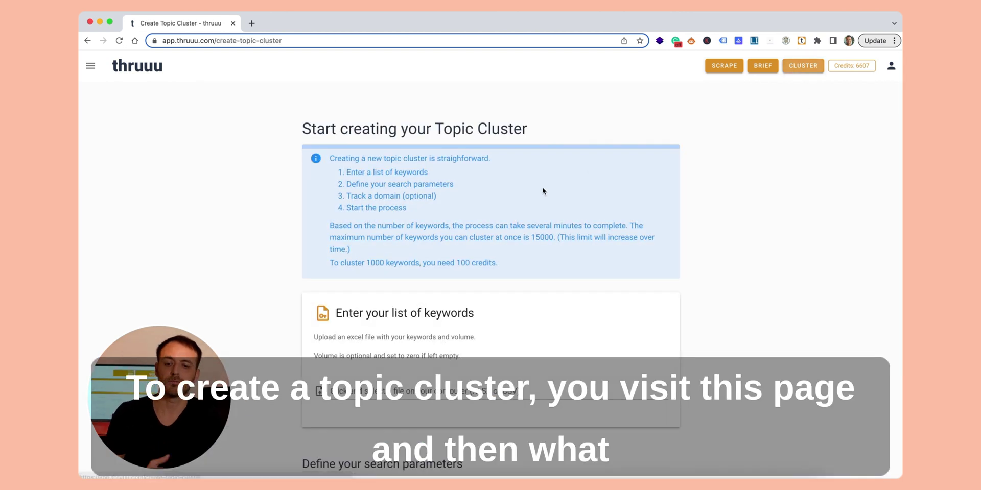
{"action": "scroll", "coordinate": [536, 197], "scroll_direction": "down", "scroll_amount": 4}
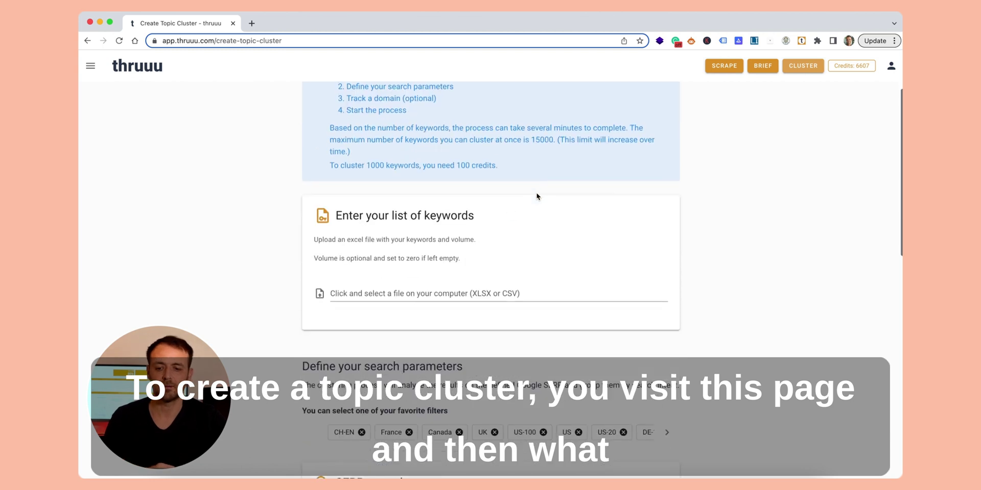
{"action": "left_click", "coordinate": [397, 291]}
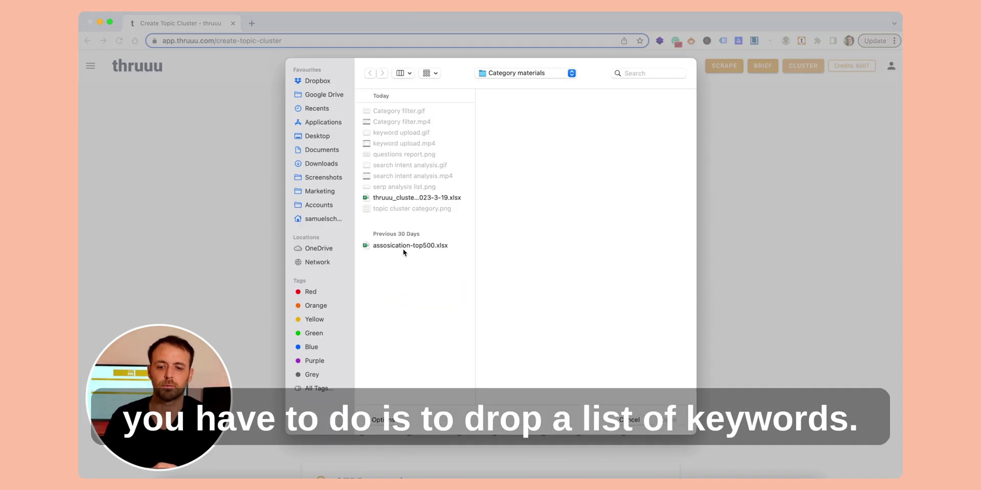
{"action": "left_click", "coordinate": [403, 246]}
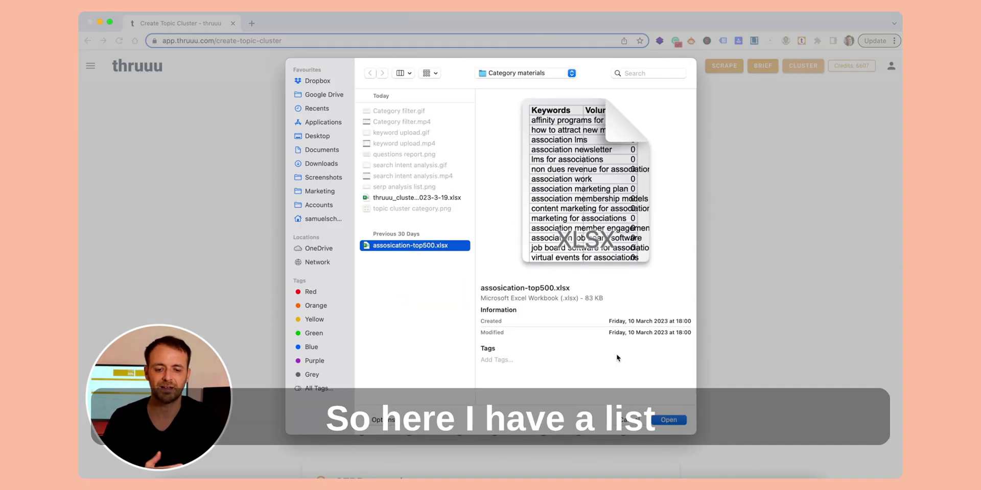
{"action": "key", "text": "Return"}
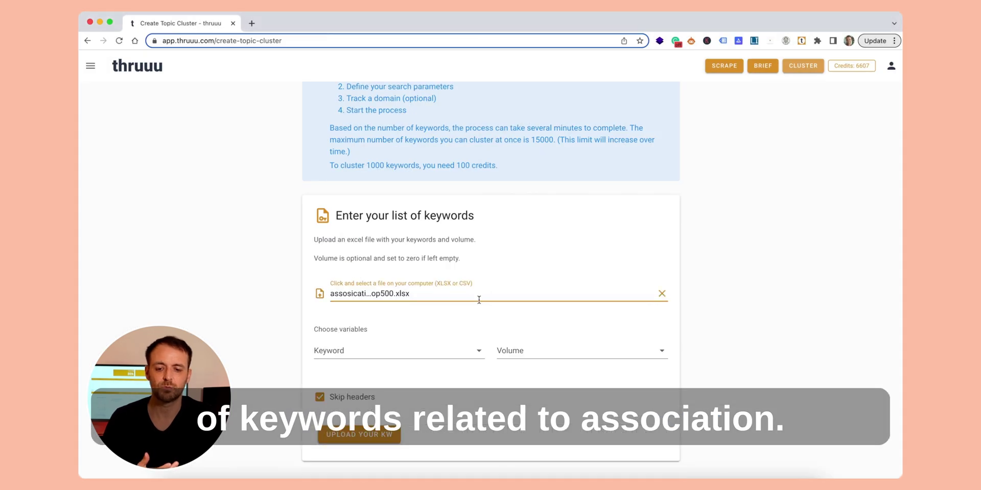
Map the Keywords and Volume columns and upload the keyword list for review
{"action": "scroll", "coordinate": [408, 300], "scroll_direction": "down", "scroll_amount": 2}
{"action": "left_click", "coordinate": [409, 300]}
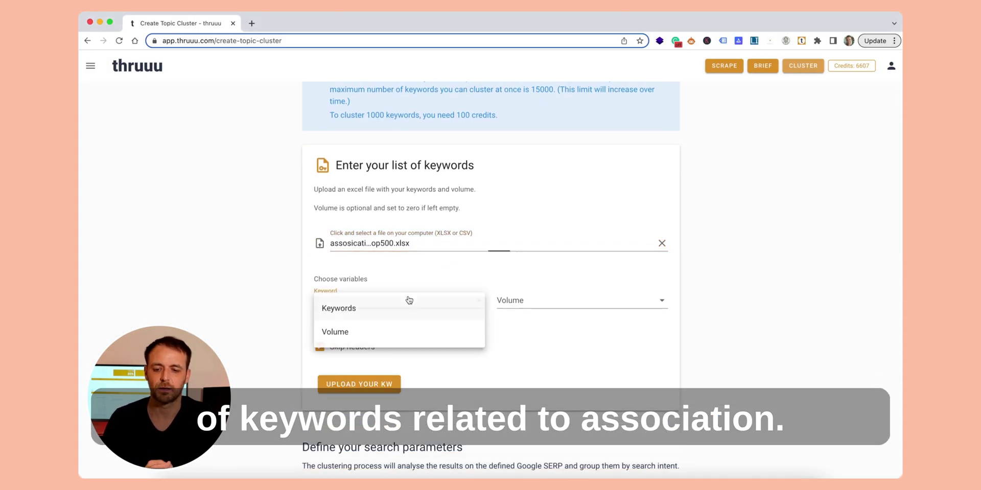
{"action": "left_click", "coordinate": [333, 306]}
{"action": "left_click", "coordinate": [548, 300]}
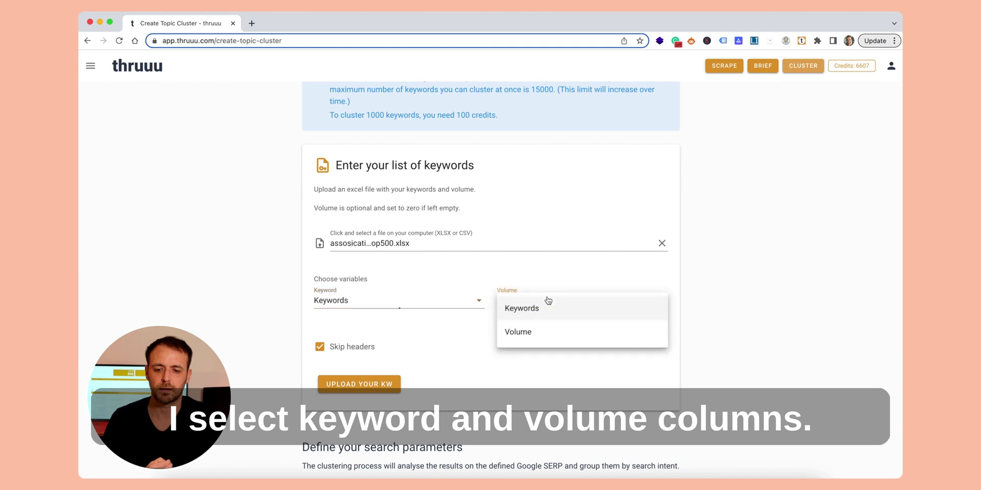
{"action": "left_click", "coordinate": [529, 328]}
{"action": "left_click", "coordinate": [372, 387]}
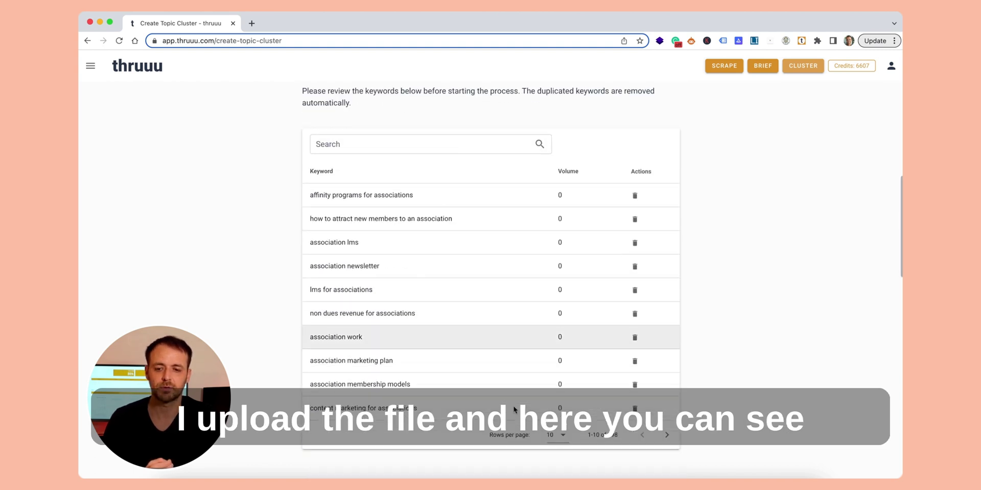
Set the keyword review table to show All rows, browse it, and open the navigation menu
{"action": "left_click", "coordinate": [556, 434]}
{"action": "left_click", "coordinate": [557, 461]}
{"action": "scroll", "coordinate": [378, 219], "scroll_direction": "down", "scroll_amount": 2}
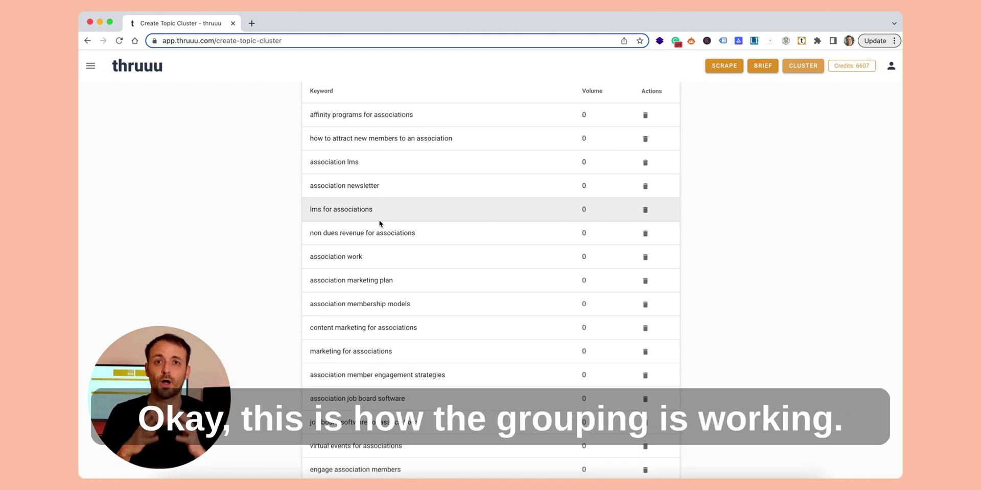
{"action": "scroll", "coordinate": [379, 223], "scroll_direction": "up", "scroll_amount": 5}
{"action": "scroll", "coordinate": [380, 223], "scroll_direction": "down", "scroll_amount": 5}
{"action": "left_click", "coordinate": [91, 66]}
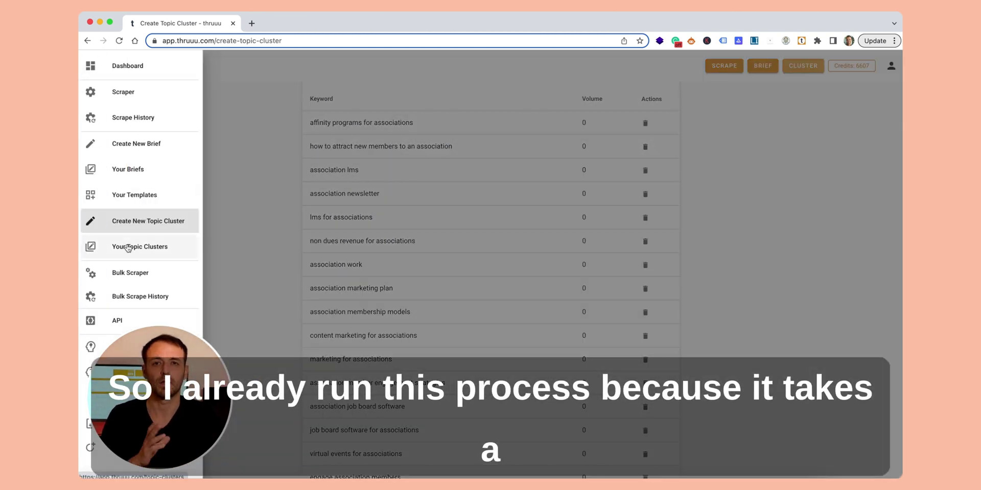
Open the 'website about associations' report from Your Topic Clusters and view its cluster cards
{"action": "left_click", "coordinate": [127, 248]}
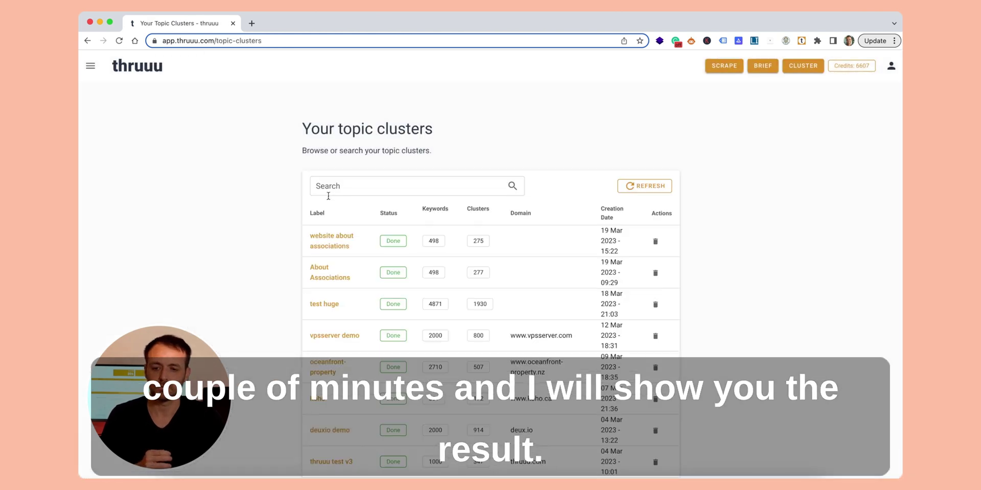
{"action": "left_click", "coordinate": [329, 240]}
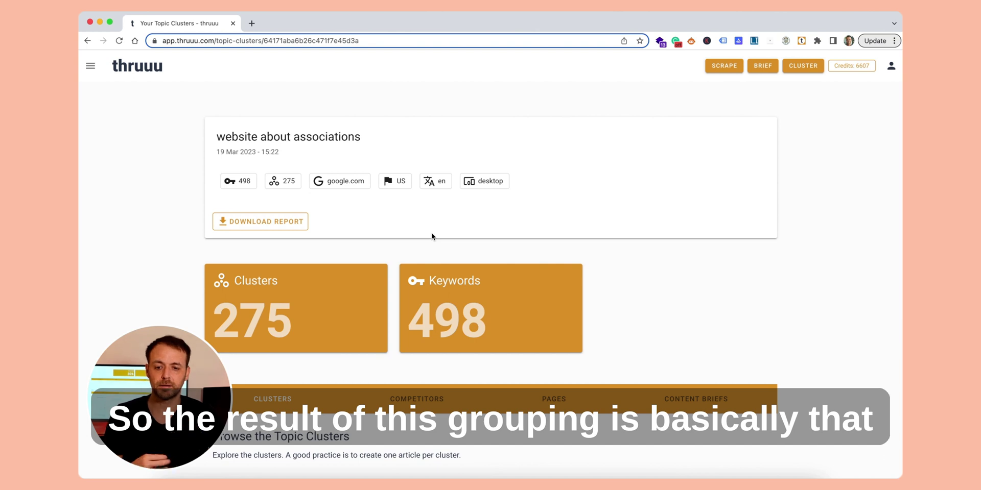
{"action": "scroll", "coordinate": [432, 236], "scroll_direction": "down", "scroll_amount": 10}
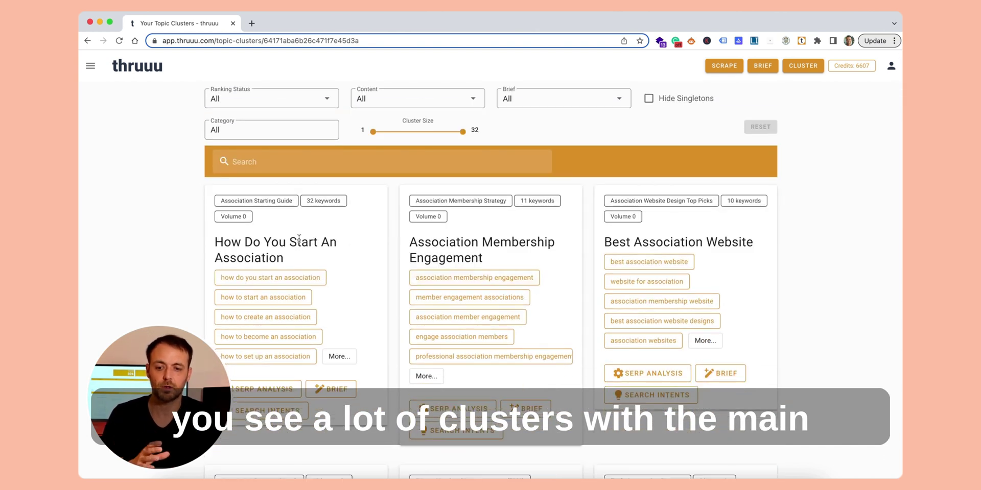
{"action": "triple_click", "coordinate": [275, 242]}
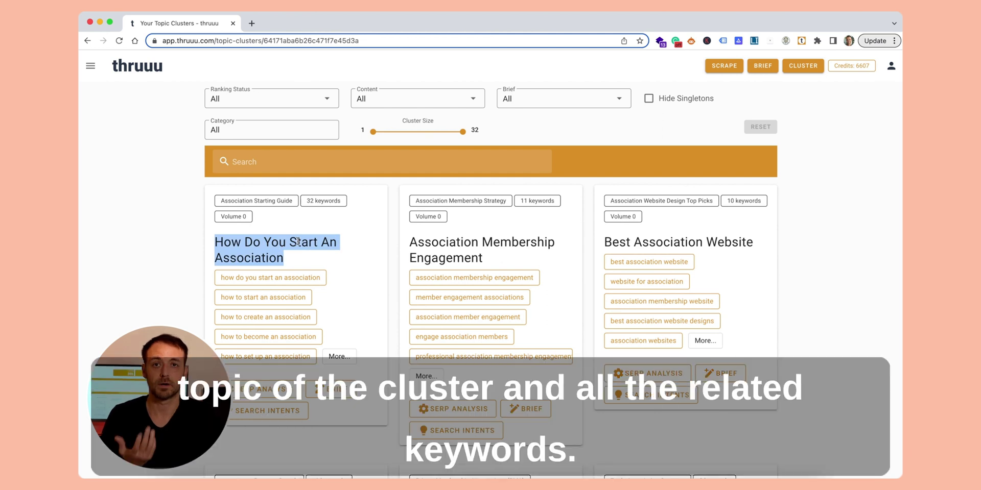
{"action": "double_click", "coordinate": [294, 244]}
{"action": "left_click", "coordinate": [360, 263]}
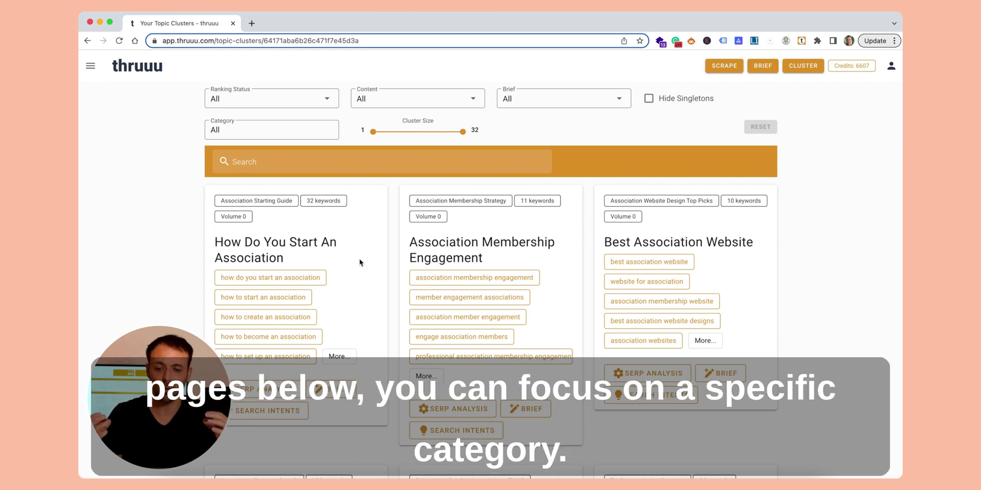
Filter the cluster cards to only Association Marketing Strategies and browse the results
{"action": "left_click", "coordinate": [296, 129]}
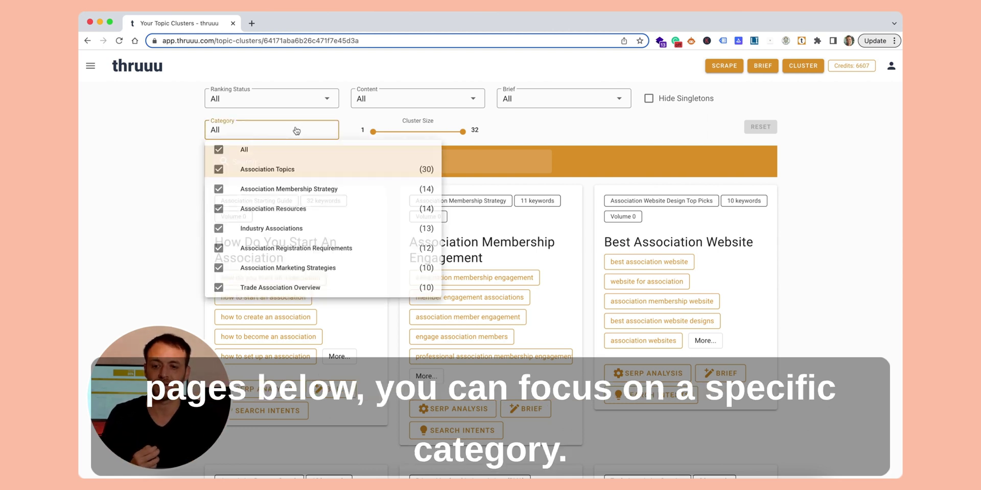
{"action": "left_click", "coordinate": [219, 149]}
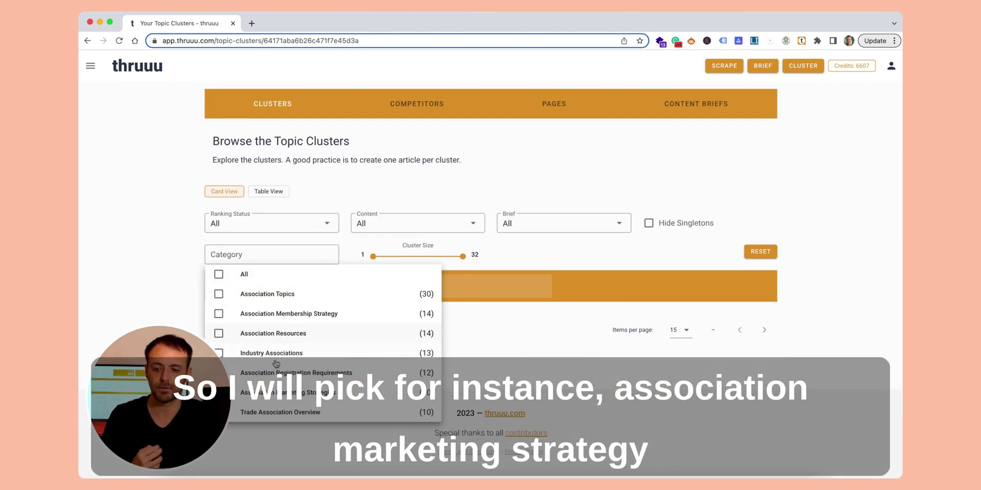
{"action": "left_click", "coordinate": [288, 393]}
{"action": "left_click", "coordinate": [571, 352]}
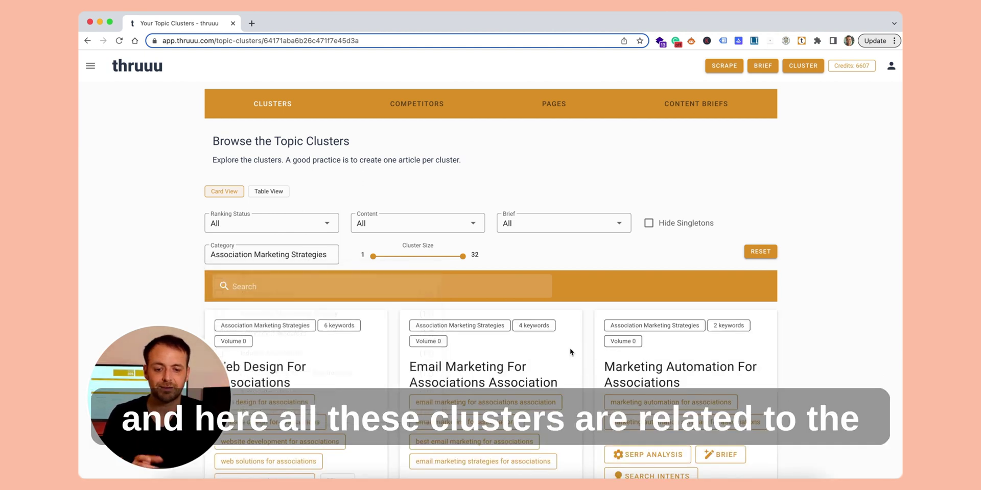
{"action": "scroll", "coordinate": [571, 351], "scroll_direction": "down", "scroll_amount": 3}
{"action": "scroll", "coordinate": [570, 351], "scroll_direction": "down", "scroll_amount": 3}
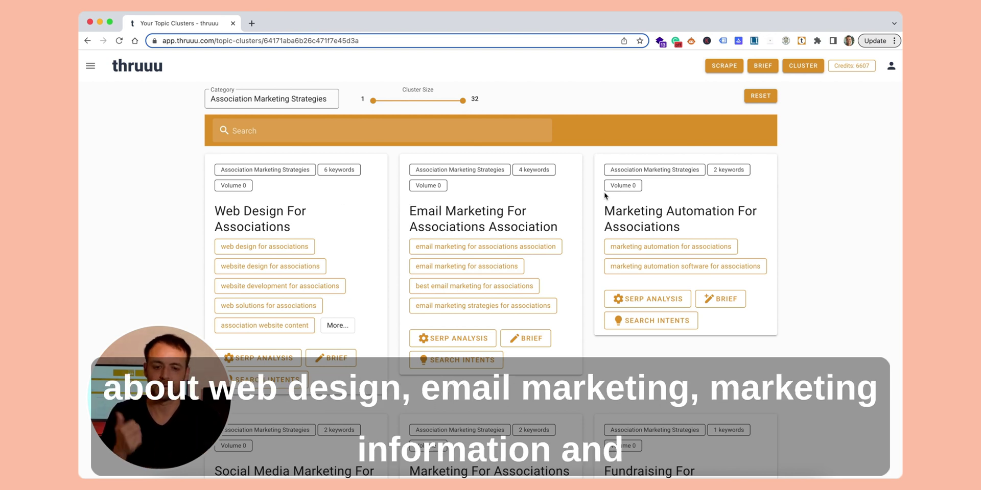
{"action": "scroll", "coordinate": [663, 197], "scroll_direction": "down", "scroll_amount": 4}
{"action": "scroll", "coordinate": [663, 198], "scroll_direction": "up", "scroll_amount": 2}
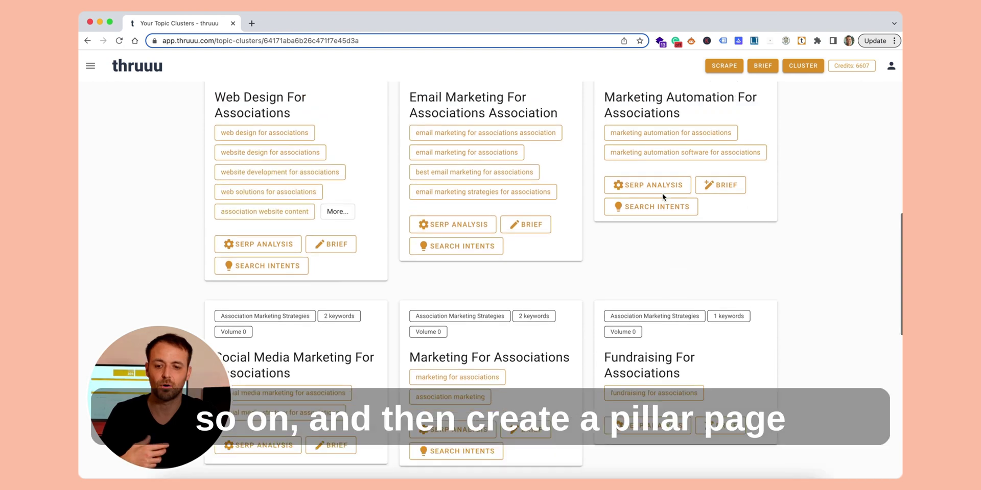
{"action": "scroll", "coordinate": [662, 196], "scroll_direction": "up", "scroll_amount": 1}
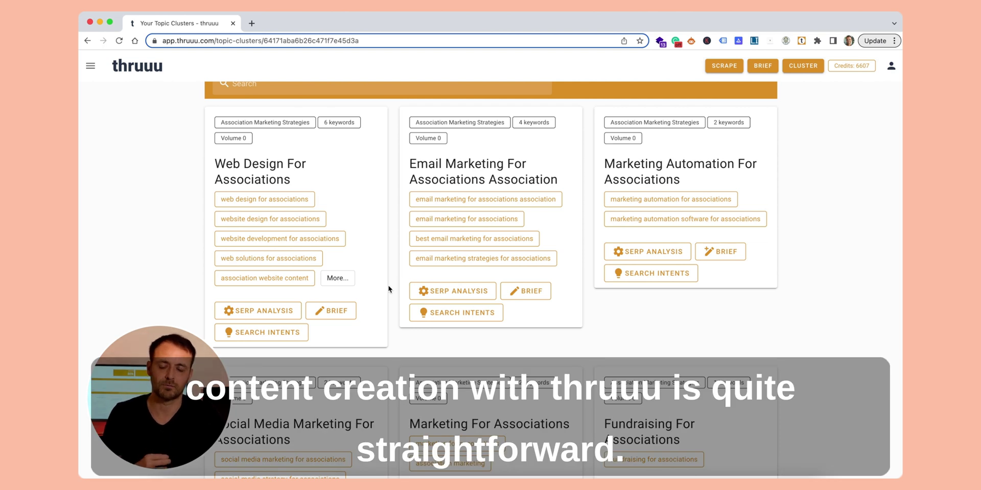
Create a brief from the Web Design For Associations card and review it down to the Outline
{"action": "left_click", "coordinate": [344, 316]}
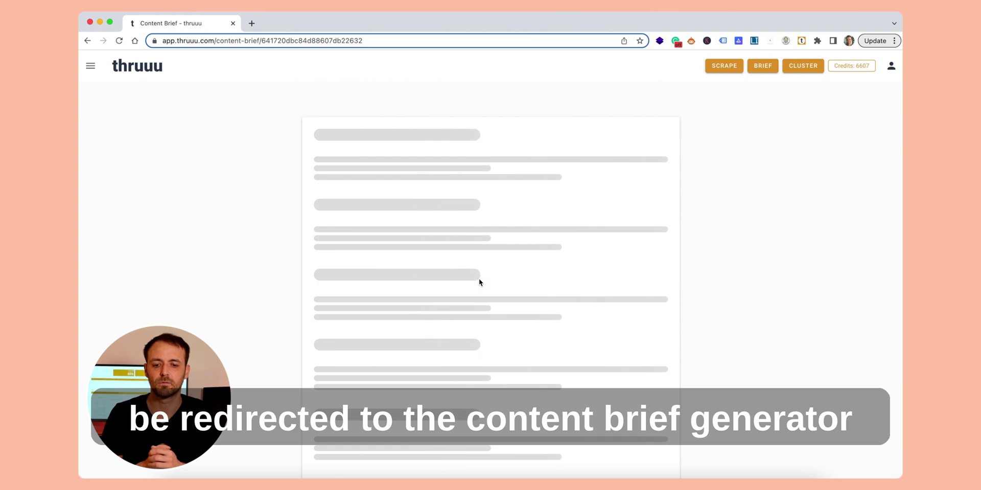
{"action": "scroll", "coordinate": [479, 282], "scroll_direction": "down", "scroll_amount": 5}
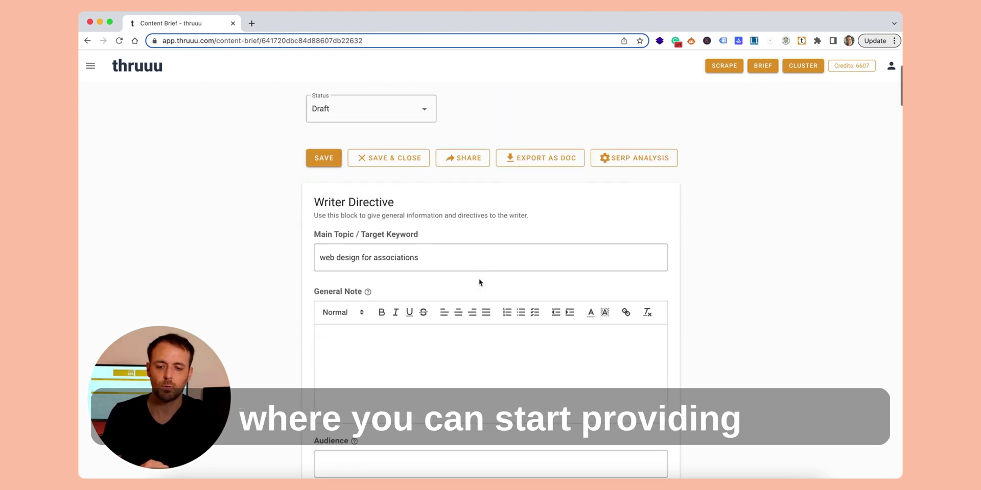
{"action": "scroll", "coordinate": [479, 279], "scroll_direction": "down", "scroll_amount": 15}
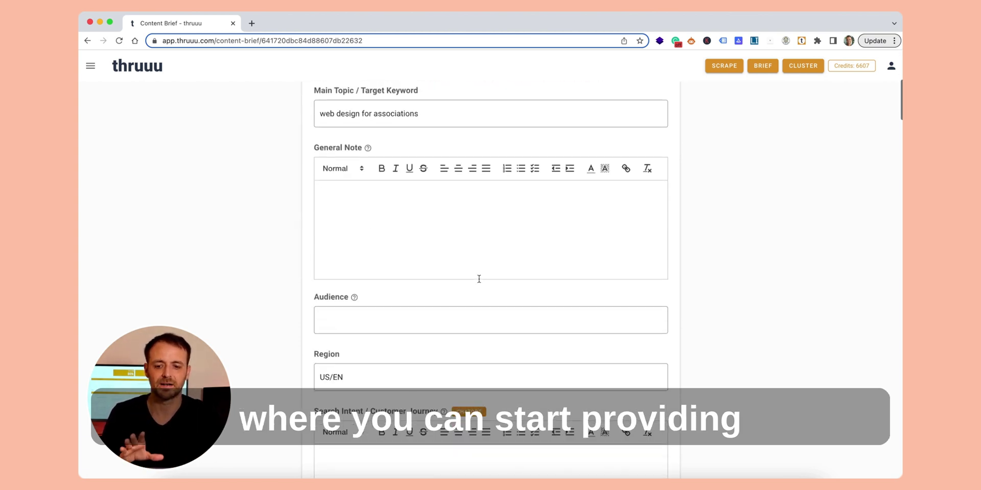
{"action": "scroll", "coordinate": [479, 282], "scroll_direction": "down", "scroll_amount": 1}
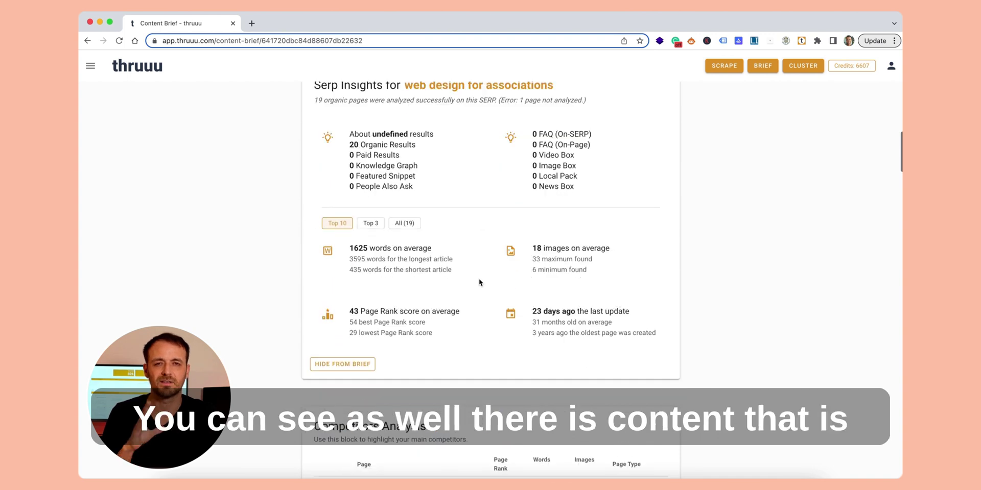
{"action": "scroll", "coordinate": [479, 282], "scroll_direction": "down", "scroll_amount": 3}
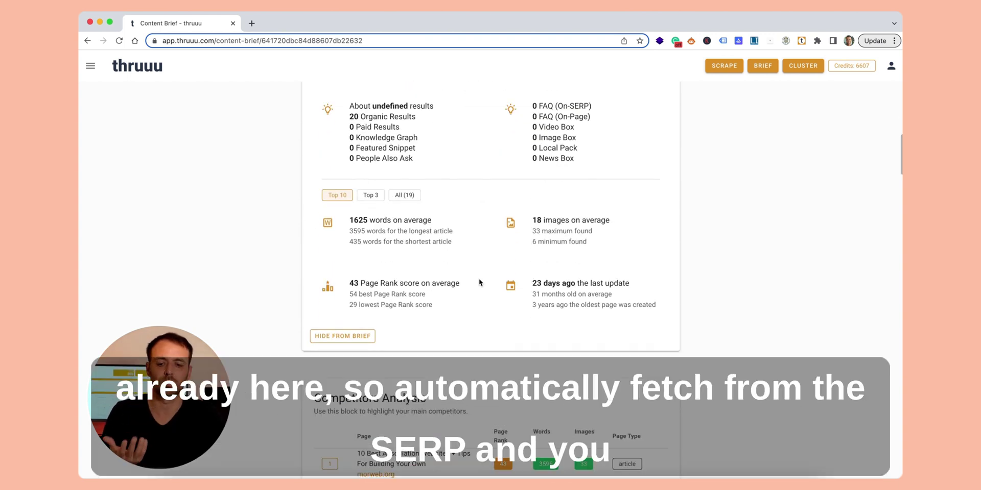
{"action": "scroll", "coordinate": [479, 282], "scroll_direction": "down", "scroll_amount": 15}
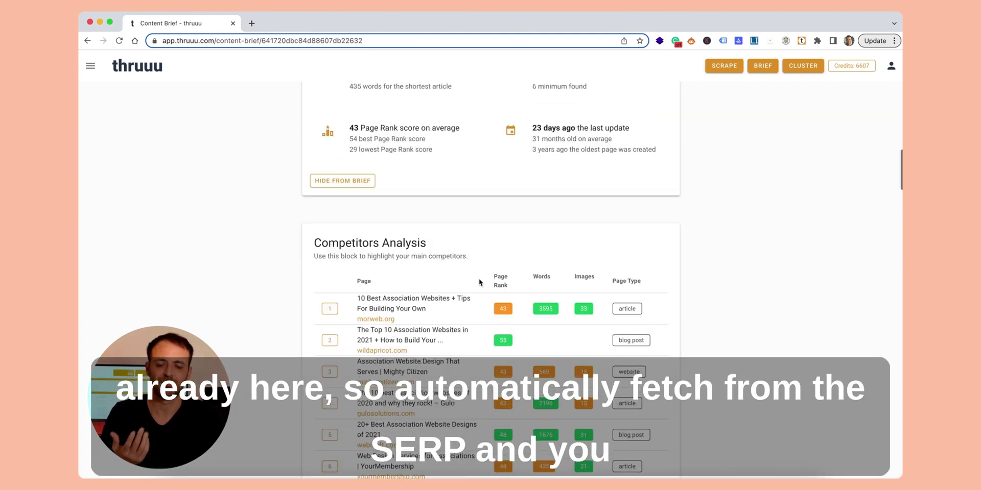
{"action": "scroll", "coordinate": [479, 282], "scroll_direction": "down", "scroll_amount": 20}
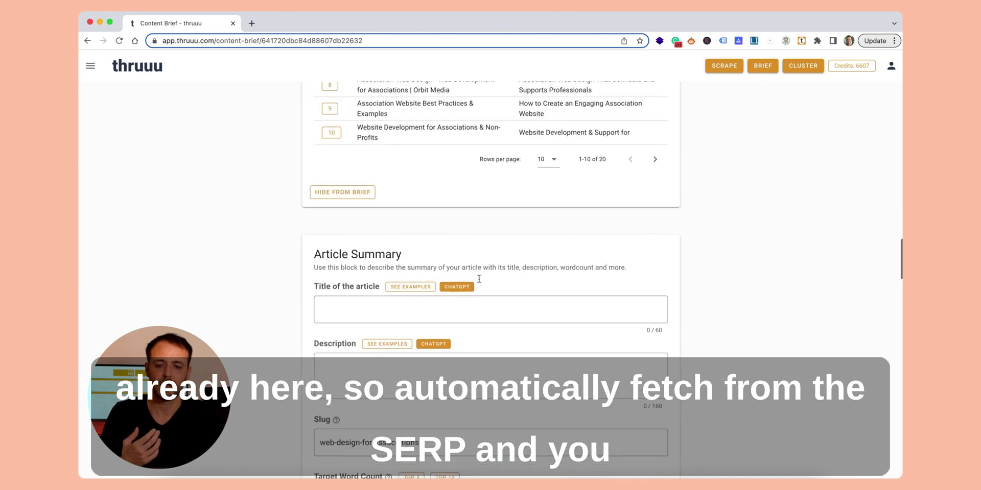
{"action": "scroll", "coordinate": [479, 282], "scroll_direction": "down", "scroll_amount": 15}
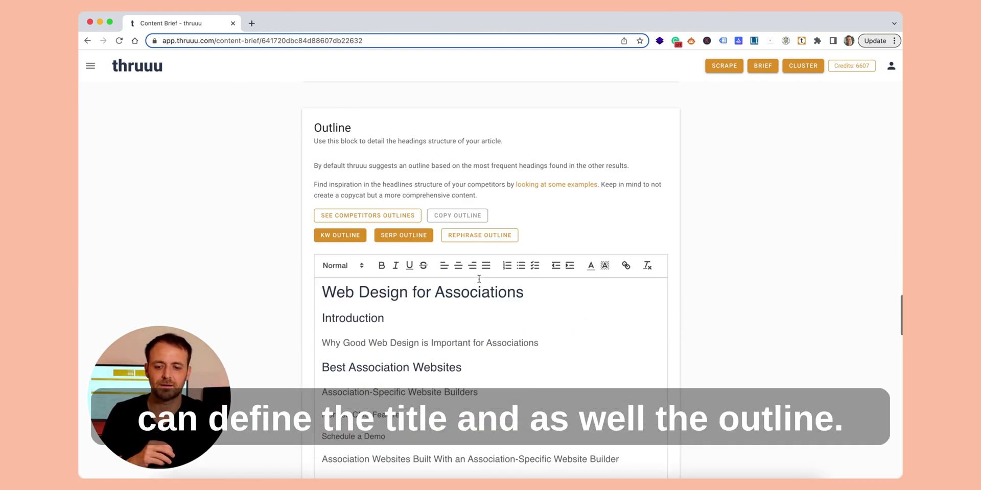
Delete the entire default outline and generate a new SERP-based outline
{"action": "double_click", "coordinate": [464, 342]}
{"action": "key", "text": "ctrl+a"}
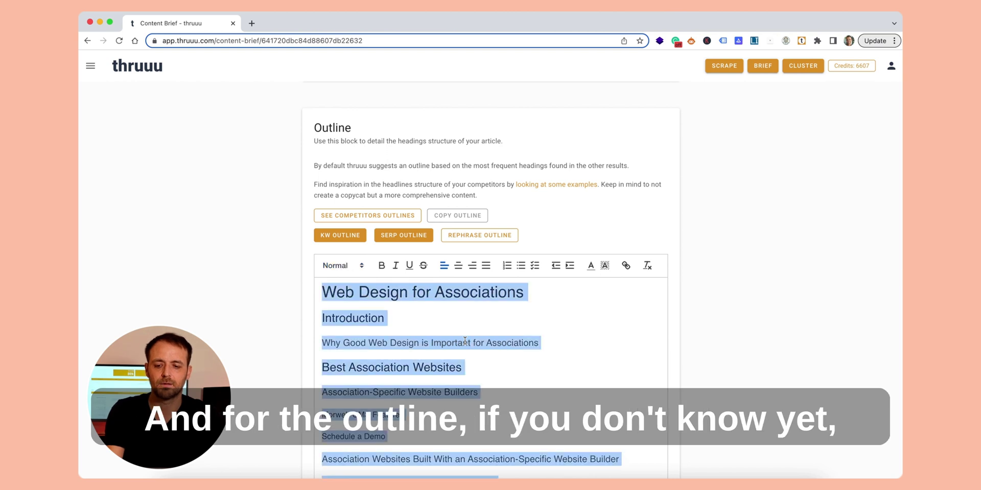
{"action": "key", "text": "BackSpace"}
{"action": "left_click", "coordinate": [402, 235]}
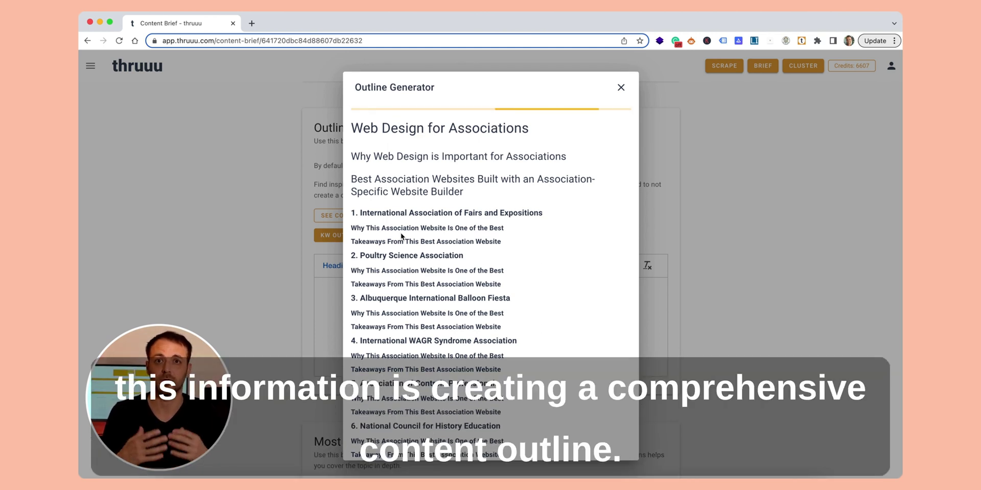
Let the Web Design for Associations outline finish generating, then apply it to the brief
{"action": "scroll", "coordinate": [439, 237], "scroll_direction": "down", "scroll_amount": 2}
{"action": "scroll", "coordinate": [439, 237], "scroll_direction": "down", "scroll_amount": 3}
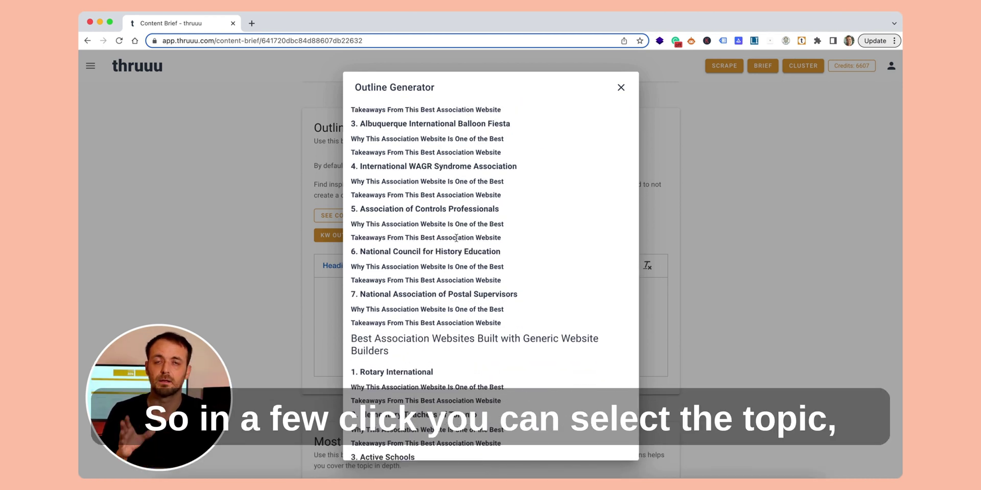
{"action": "scroll", "coordinate": [465, 238], "scroll_direction": "down", "scroll_amount": 2}
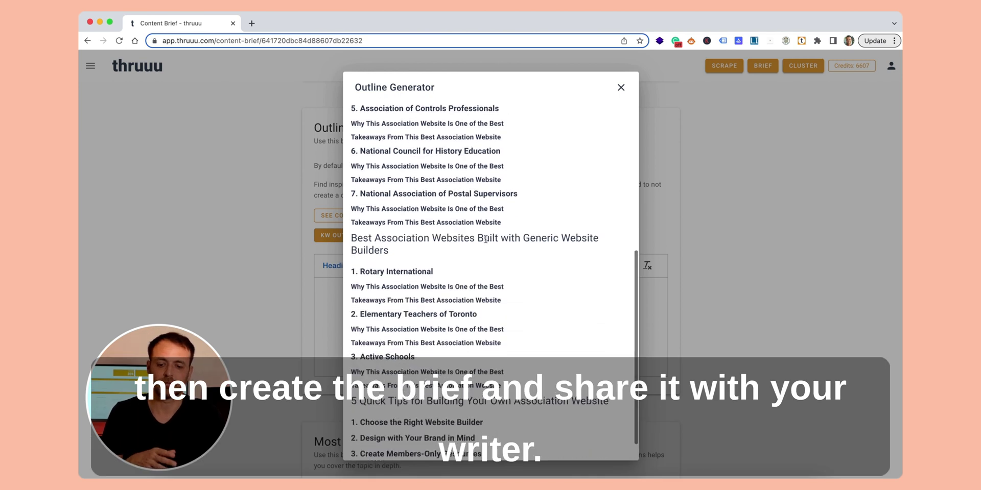
{"action": "scroll", "coordinate": [485, 238], "scroll_direction": "down", "scroll_amount": 2}
{"action": "scroll", "coordinate": [487, 240], "scroll_direction": "down", "scroll_amount": 4}
{"action": "scroll", "coordinate": [503, 245], "scroll_direction": "down", "scroll_amount": 4}
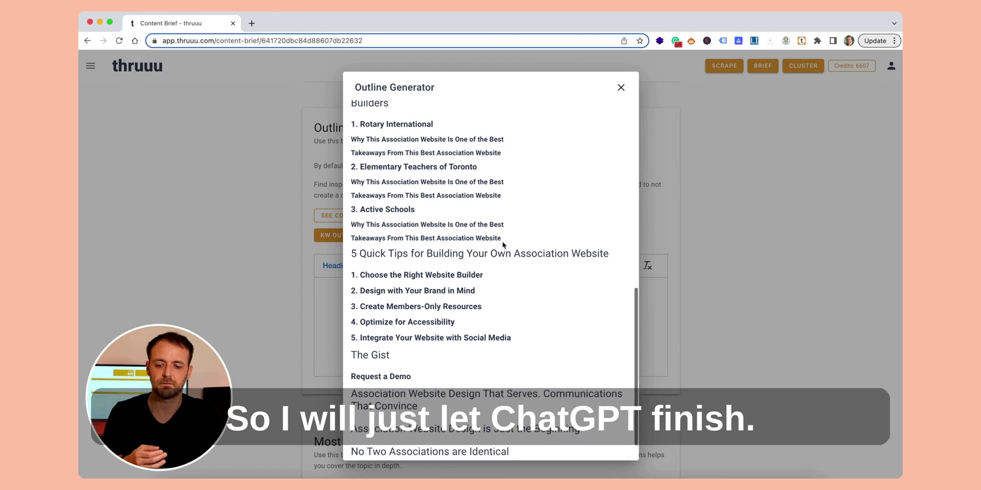
{"action": "scroll", "coordinate": [503, 245], "scroll_direction": "down", "scroll_amount": 1}
{"action": "scroll", "coordinate": [503, 244], "scroll_direction": "down", "scroll_amount": 6}
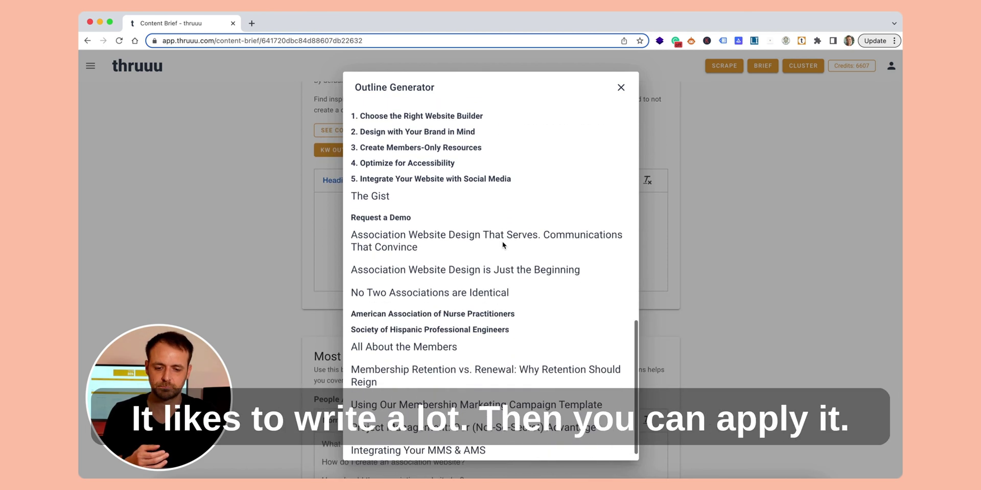
{"action": "scroll", "coordinate": [503, 241], "scroll_direction": "down", "scroll_amount": 2}
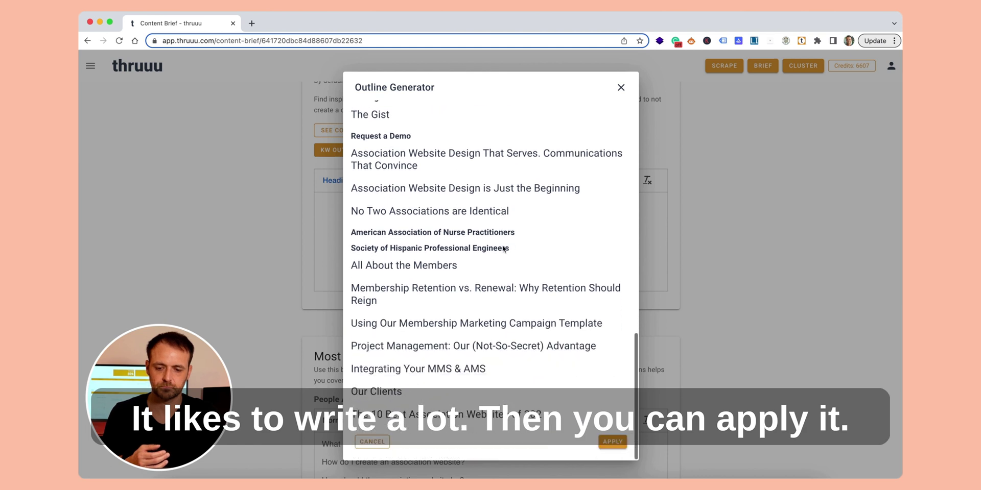
{"action": "left_click", "coordinate": [605, 446]}
{"action": "scroll", "coordinate": [700, 263], "scroll_direction": "down", "scroll_amount": 2}
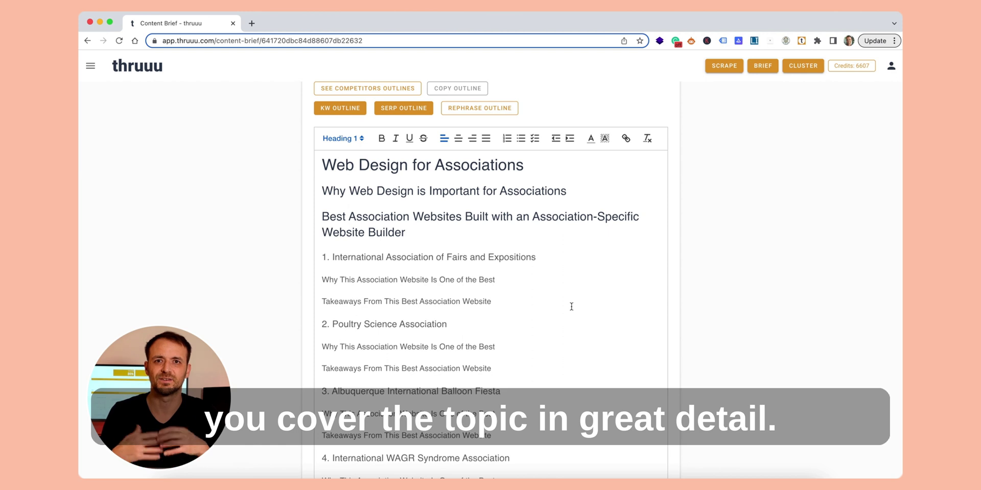
{"action": "scroll", "coordinate": [418, 110], "scroll_direction": "up", "scroll_amount": 15}
{"action": "scroll", "coordinate": [393, 146], "scroll_direction": "up", "scroll_amount": 15}
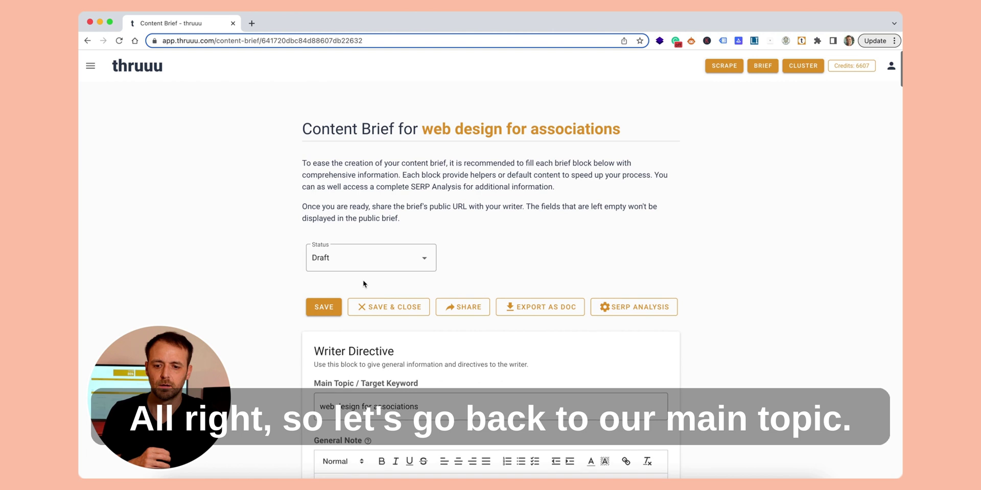
Save and close the brief, returning to the website about associations cluster cards
{"action": "left_click", "coordinate": [374, 309]}
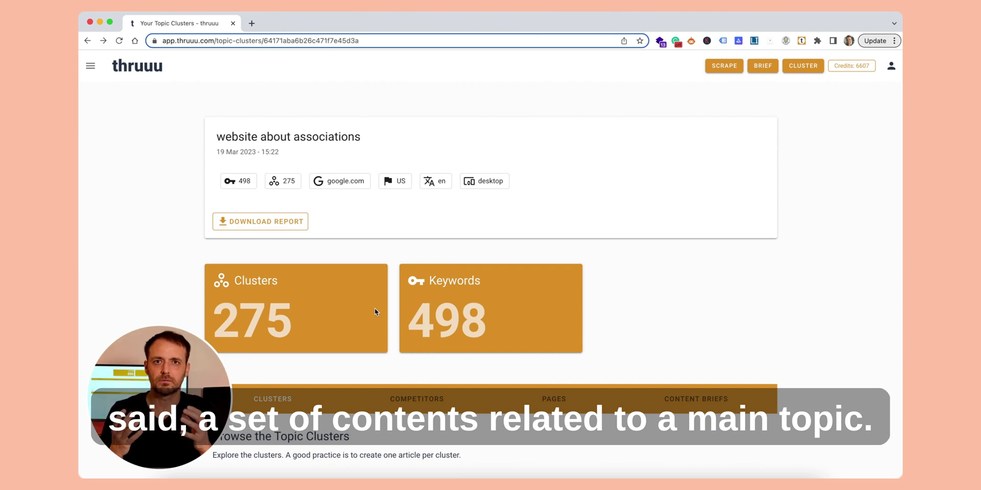
{"action": "key", "text": "super+Tab"}
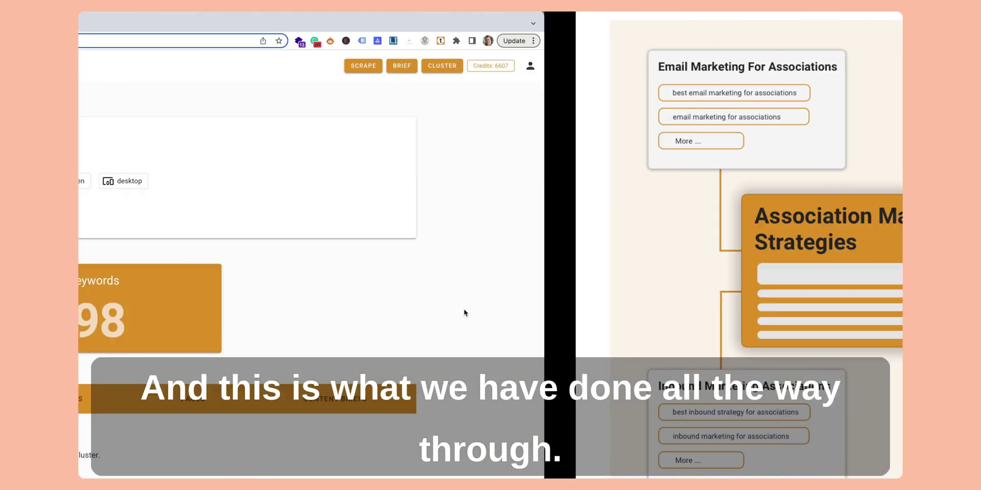
{"action": "scroll", "coordinate": [464, 312], "scroll_direction": "down", "scroll_amount": 5}
{"action": "scroll", "coordinate": [464, 312], "scroll_direction": "down", "scroll_amount": 3}
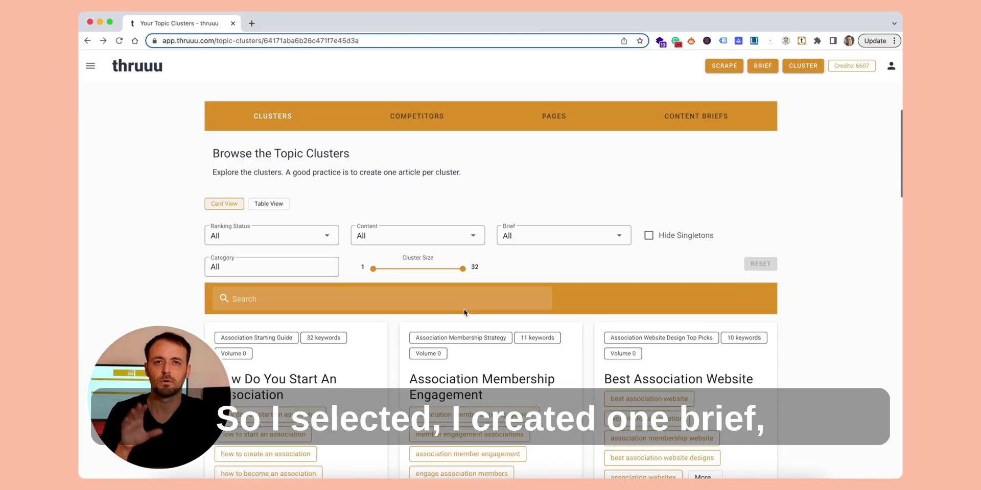
{"action": "scroll", "coordinate": [464, 313], "scroll_direction": "up", "scroll_amount": 2}
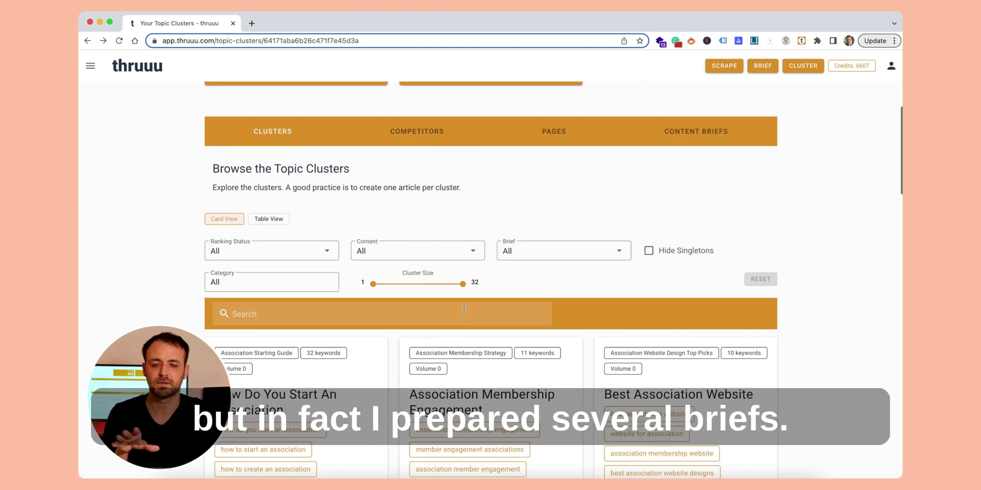
Show the four saved content briefs and reopen the web design for associations brief
{"action": "left_click", "coordinate": [695, 137]}
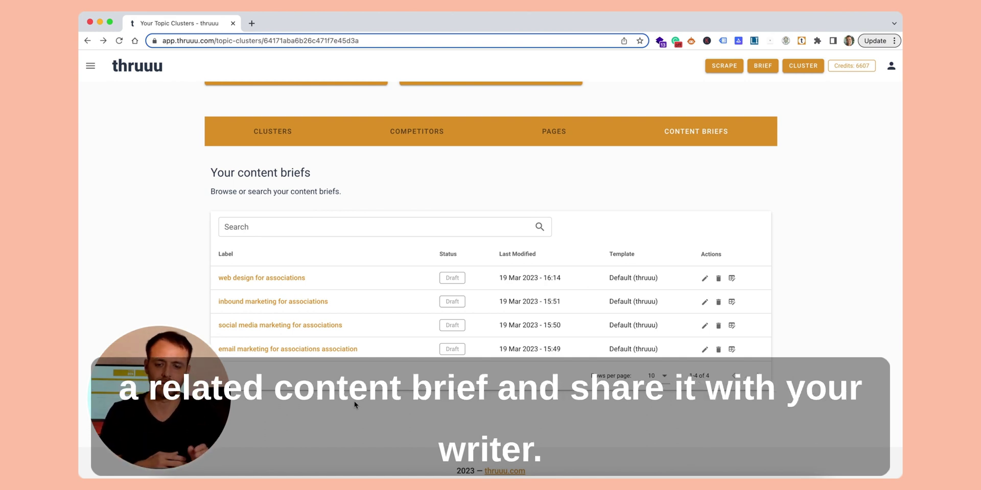
{"action": "scroll", "coordinate": [354, 401], "scroll_direction": "right", "scroll_amount": 5}
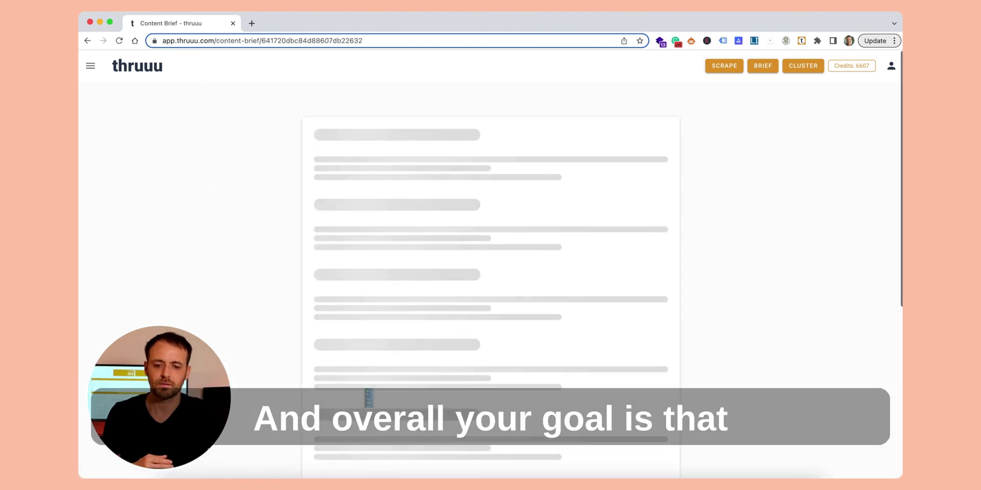